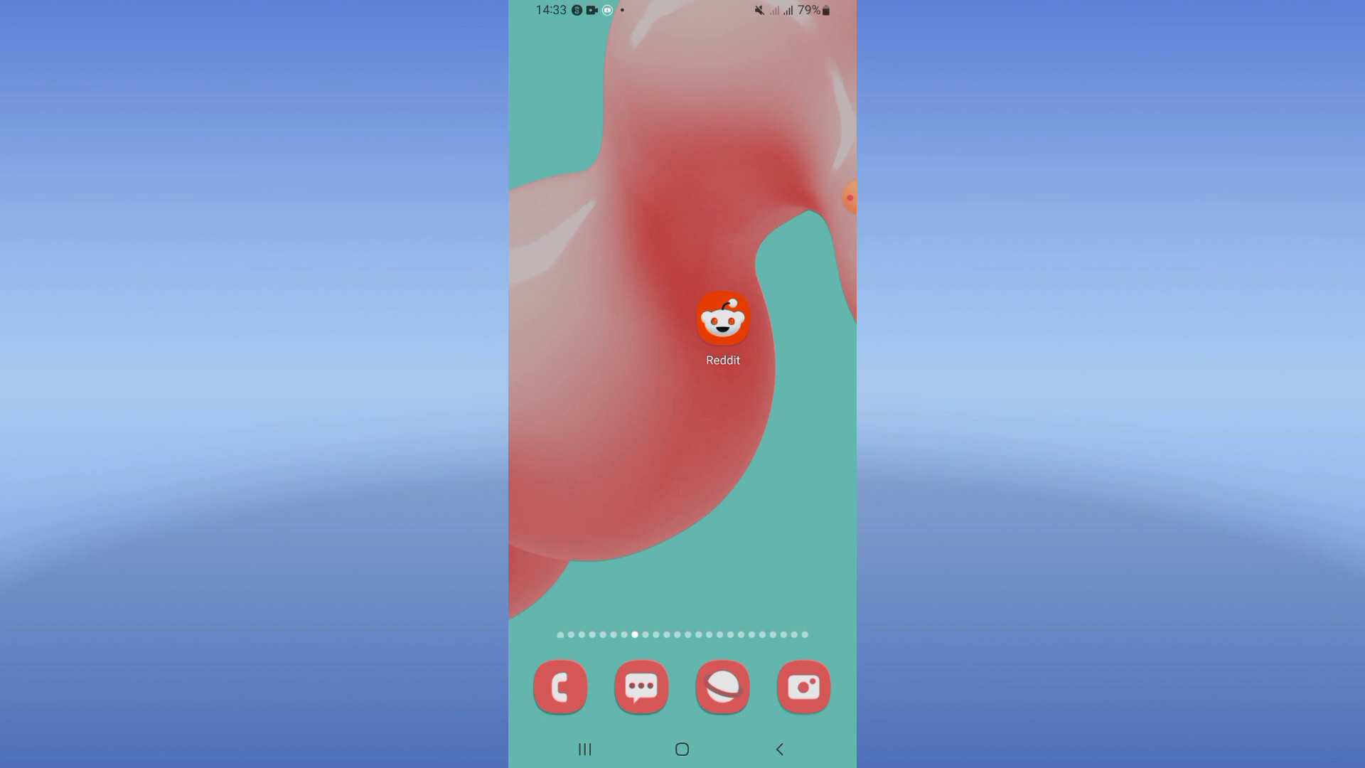
Search the Settings apps list for 'redd' and open Reddit's App info page.
{"action": "left_click_drag", "start_coordinate": [683, 534], "coordinate": [683, 214]}
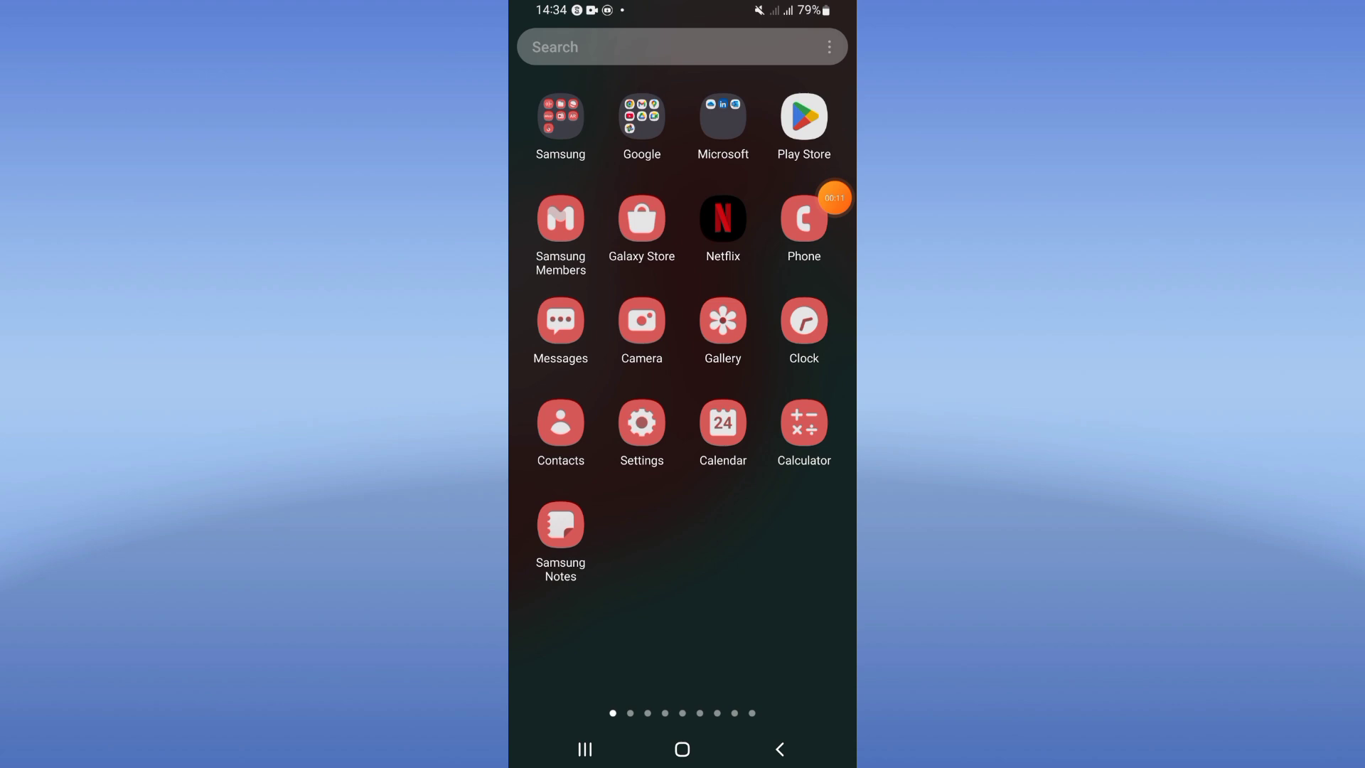
{"action": "left_click", "coordinate": [640, 420]}
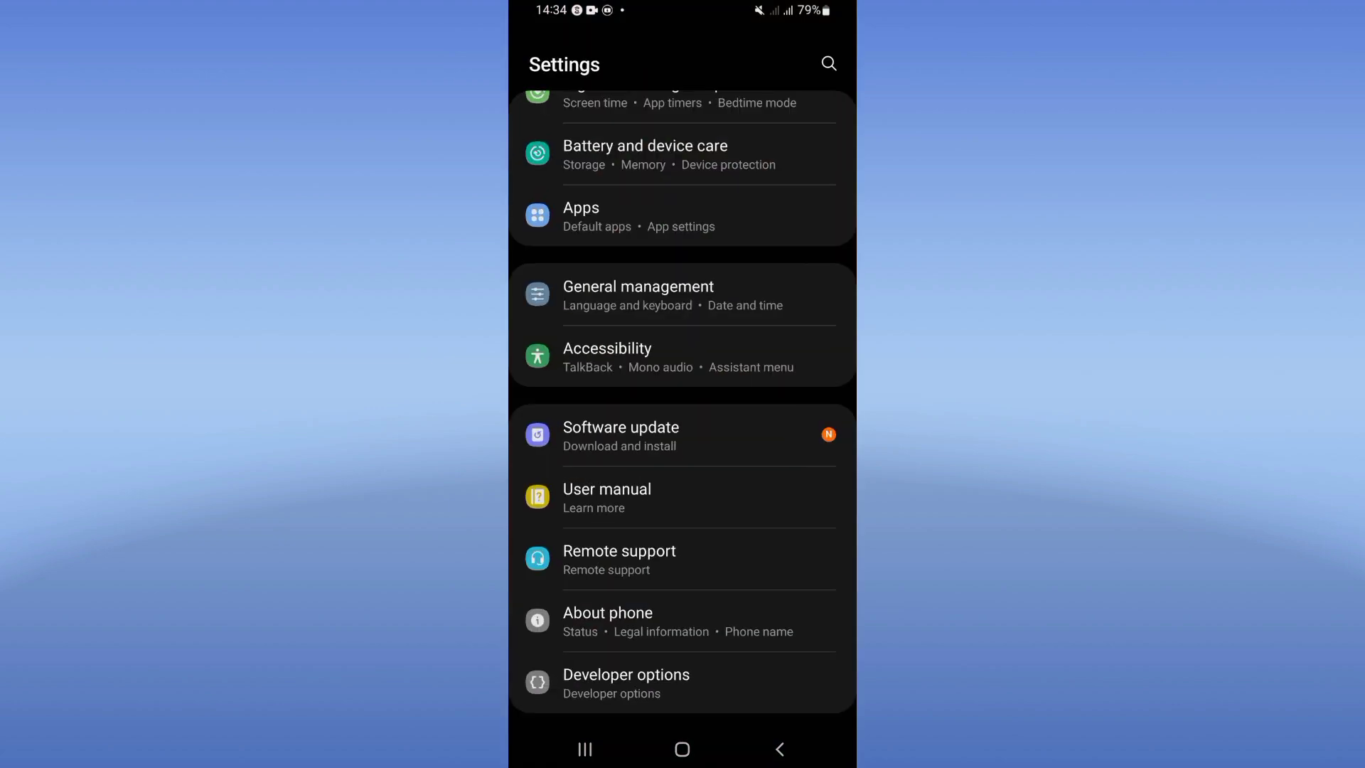
{"action": "left_click", "coordinate": [582, 215]}
{"action": "left_click", "coordinate": [792, 65]}
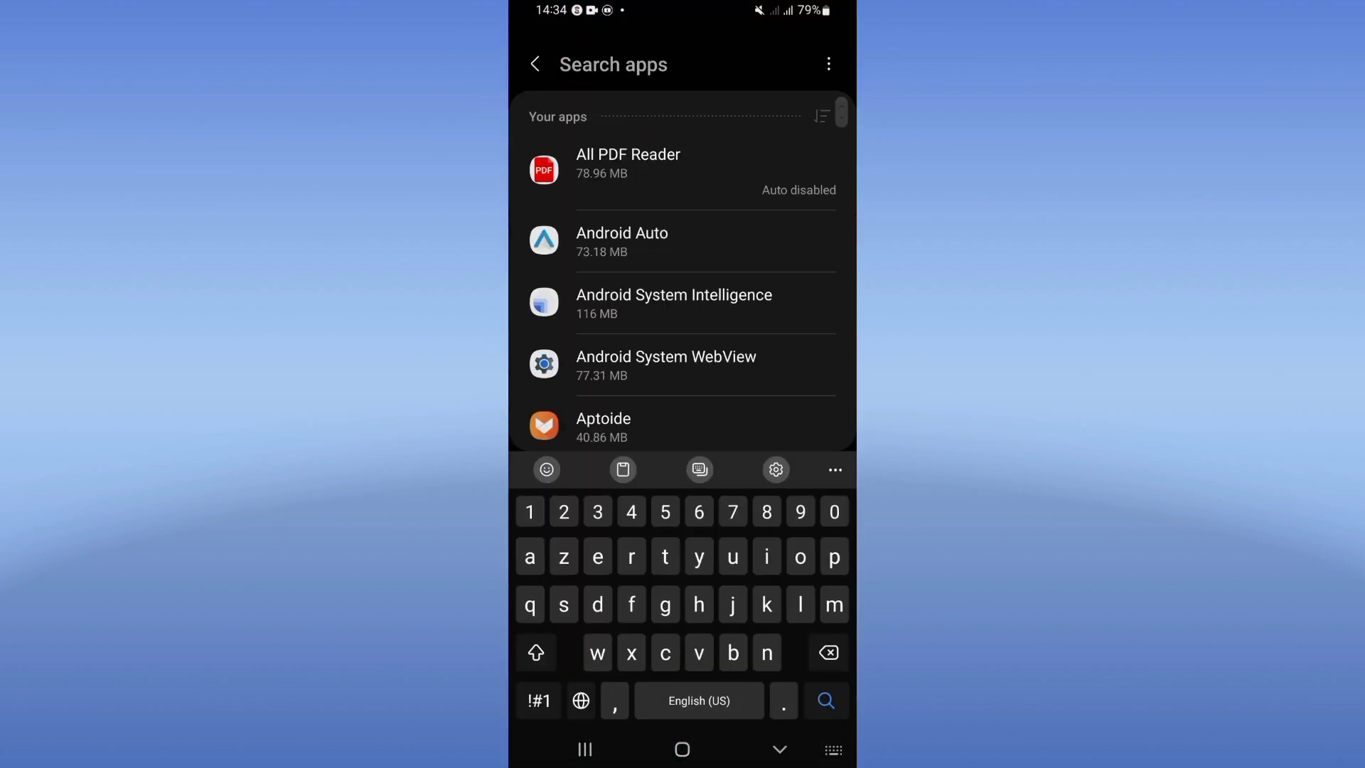
{"action": "type", "text": "redd"}
{"action": "left_click", "coordinate": [672, 162]}
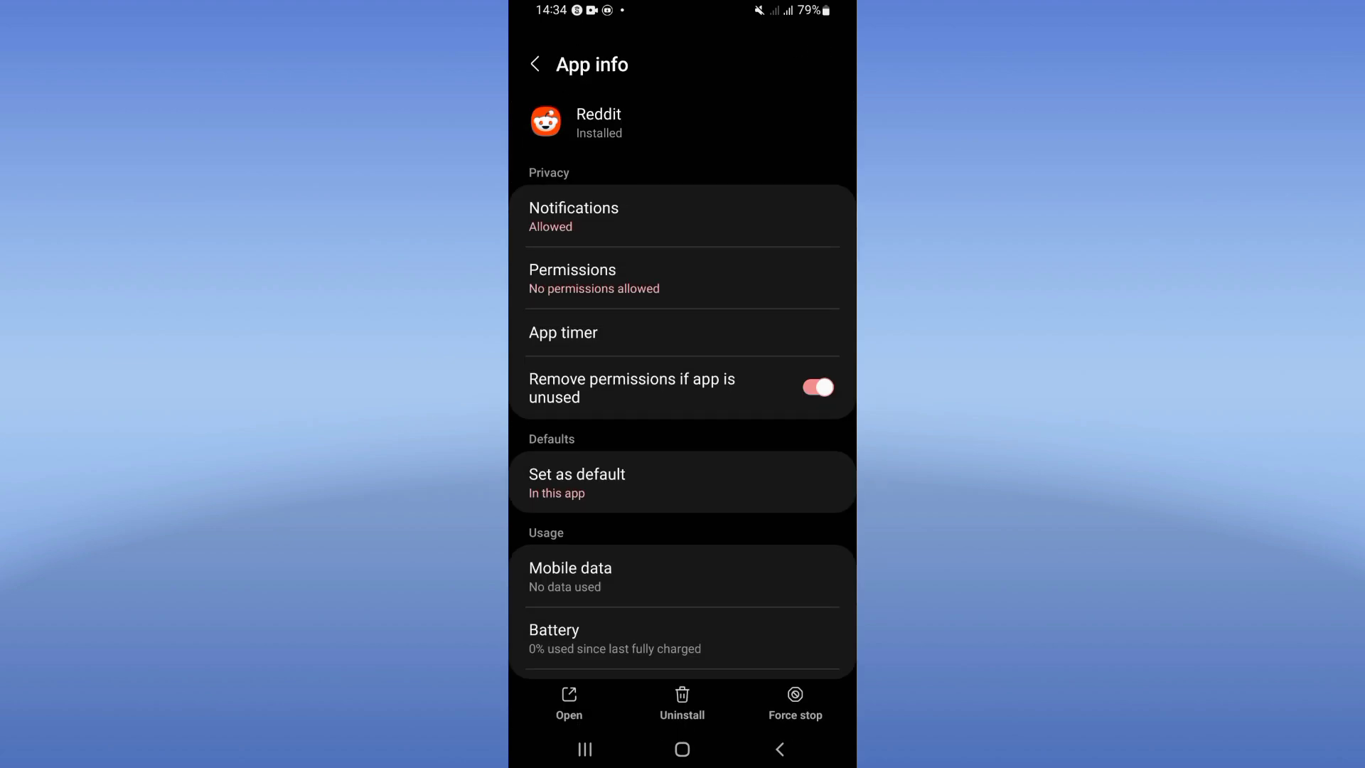
{"action": "scroll", "coordinate": [683, 384], "scroll_direction": "down", "scroll_amount": 3}
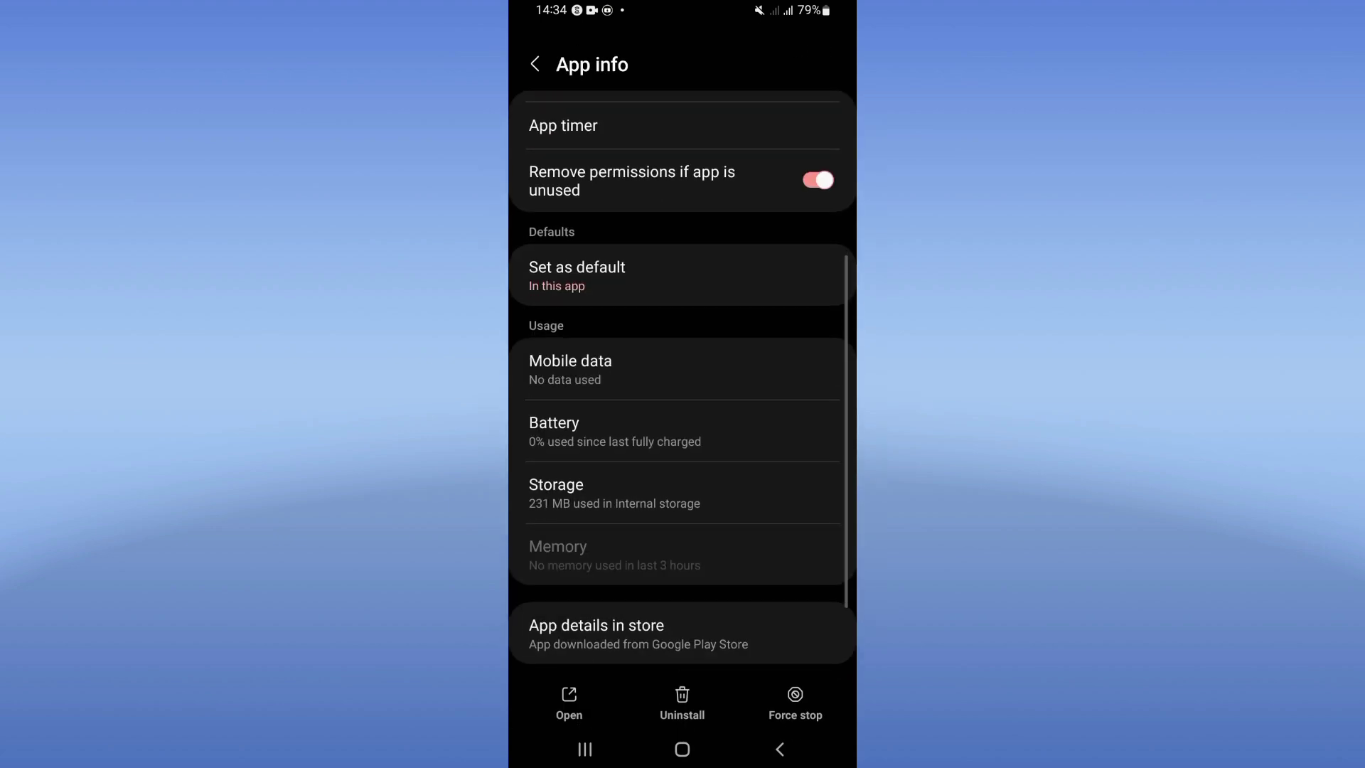
Clear Reddit's cache from its Storage page.
{"action": "left_click", "coordinate": [683, 492]}
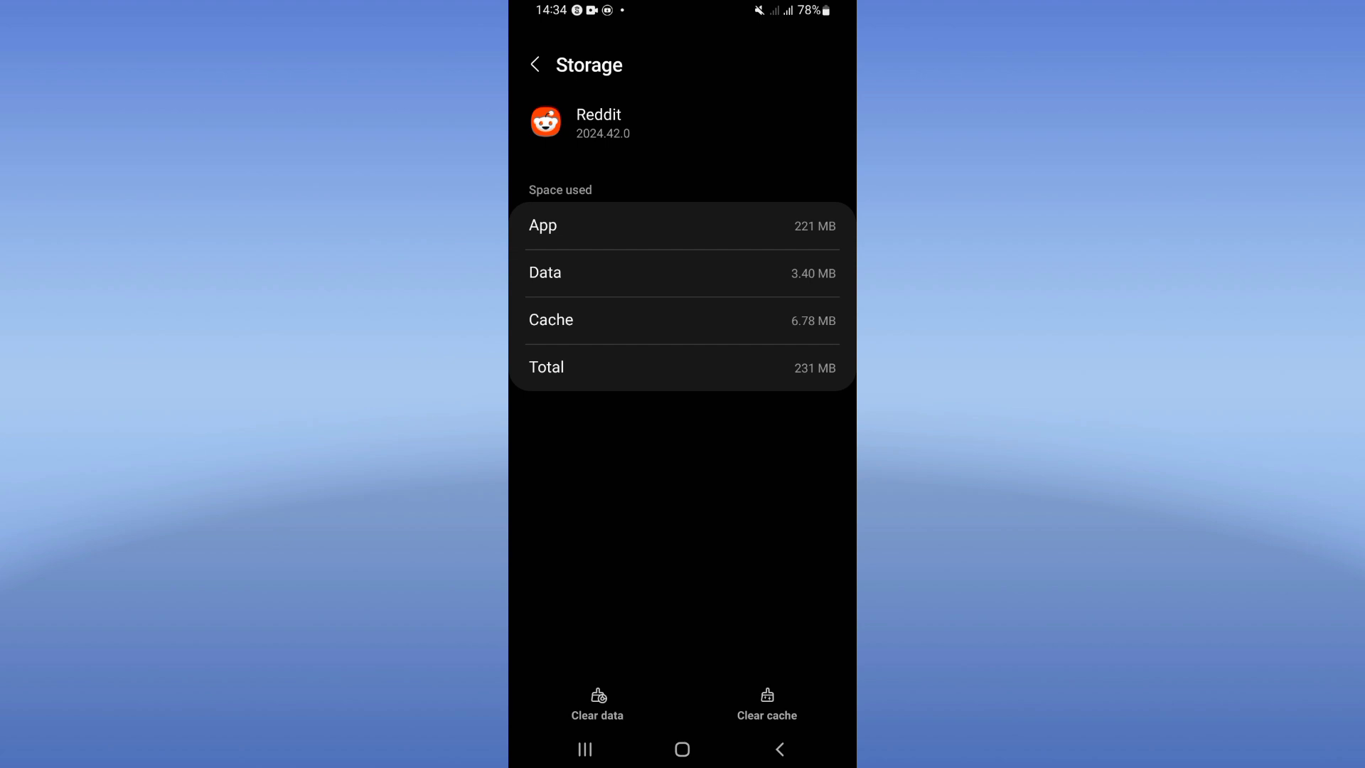
{"action": "left_click", "coordinate": [766, 704]}
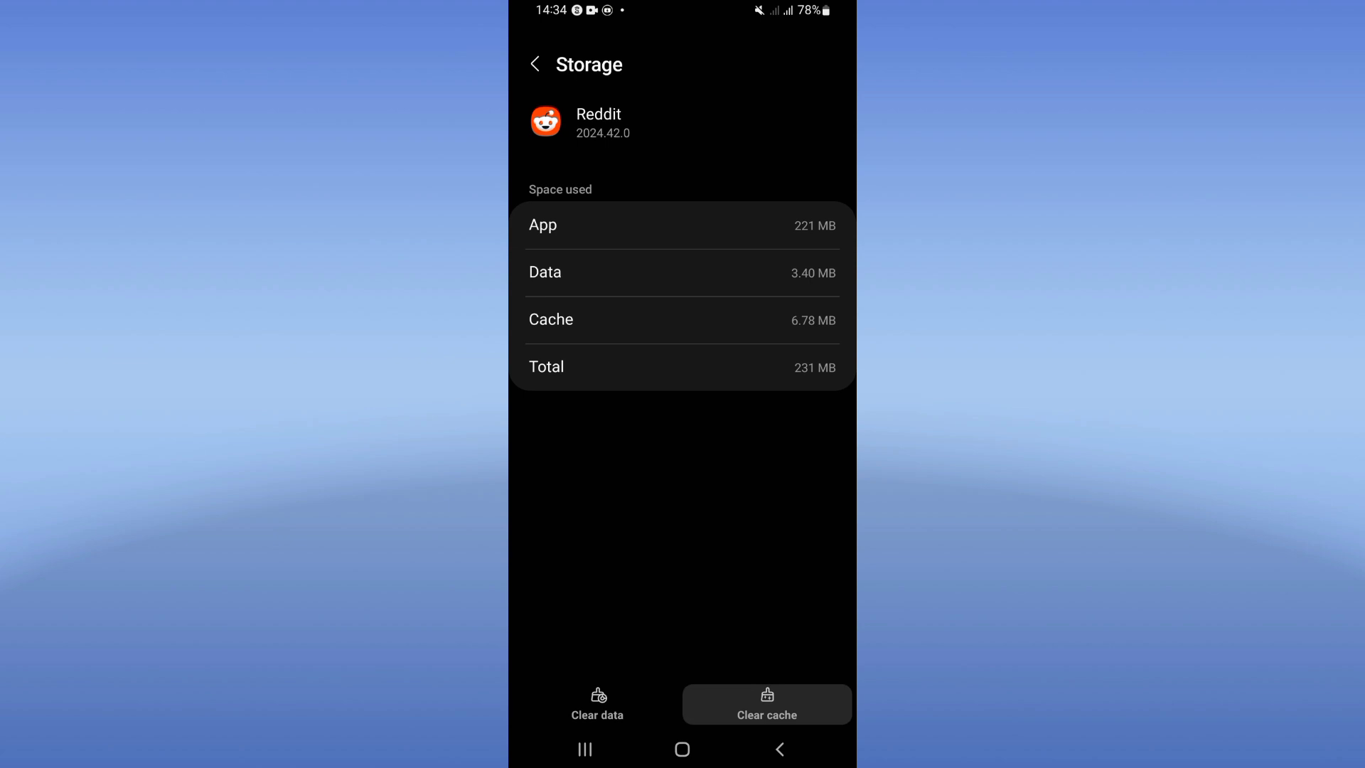
{"action": "left_click", "coordinate": [780, 749]}
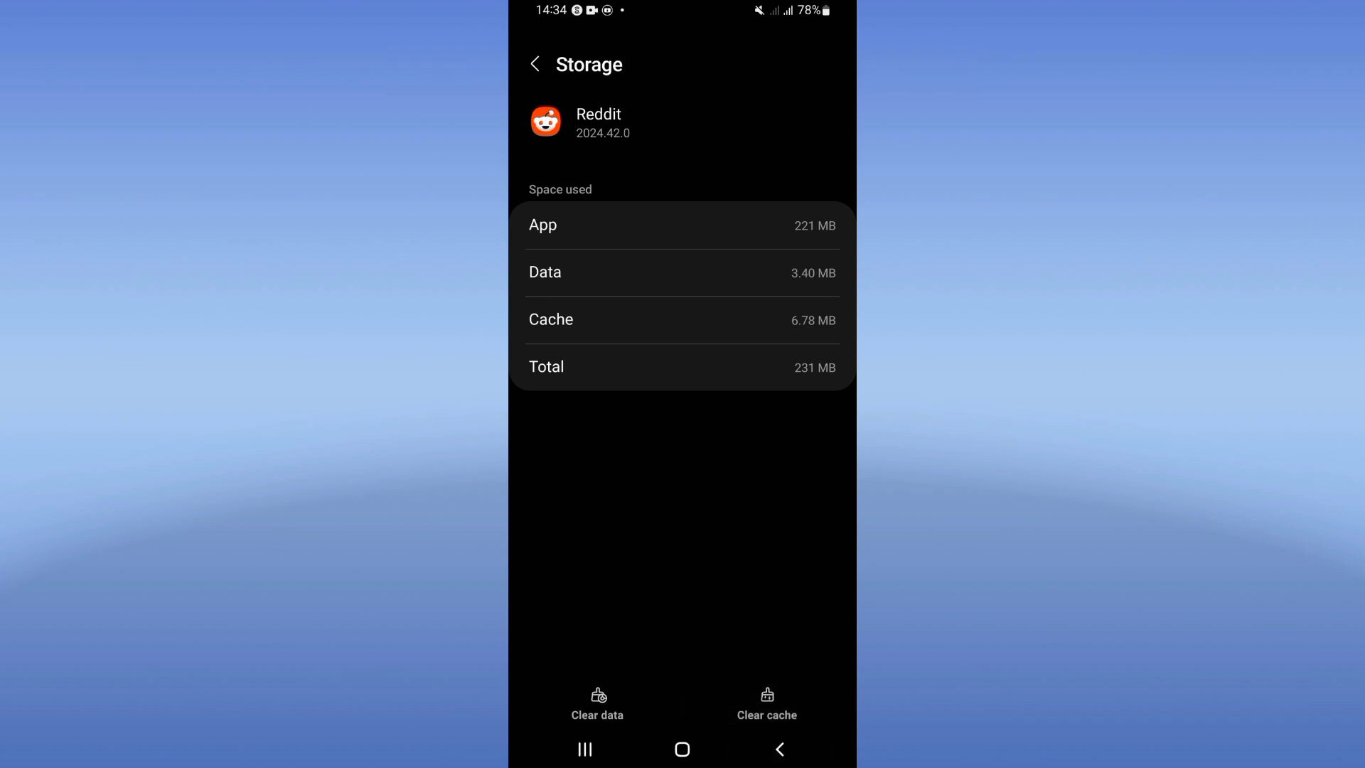
Force-stop Reddit, confirming with OK, then go home to the app drawer.
{"action": "left_click", "coordinate": [794, 704]}
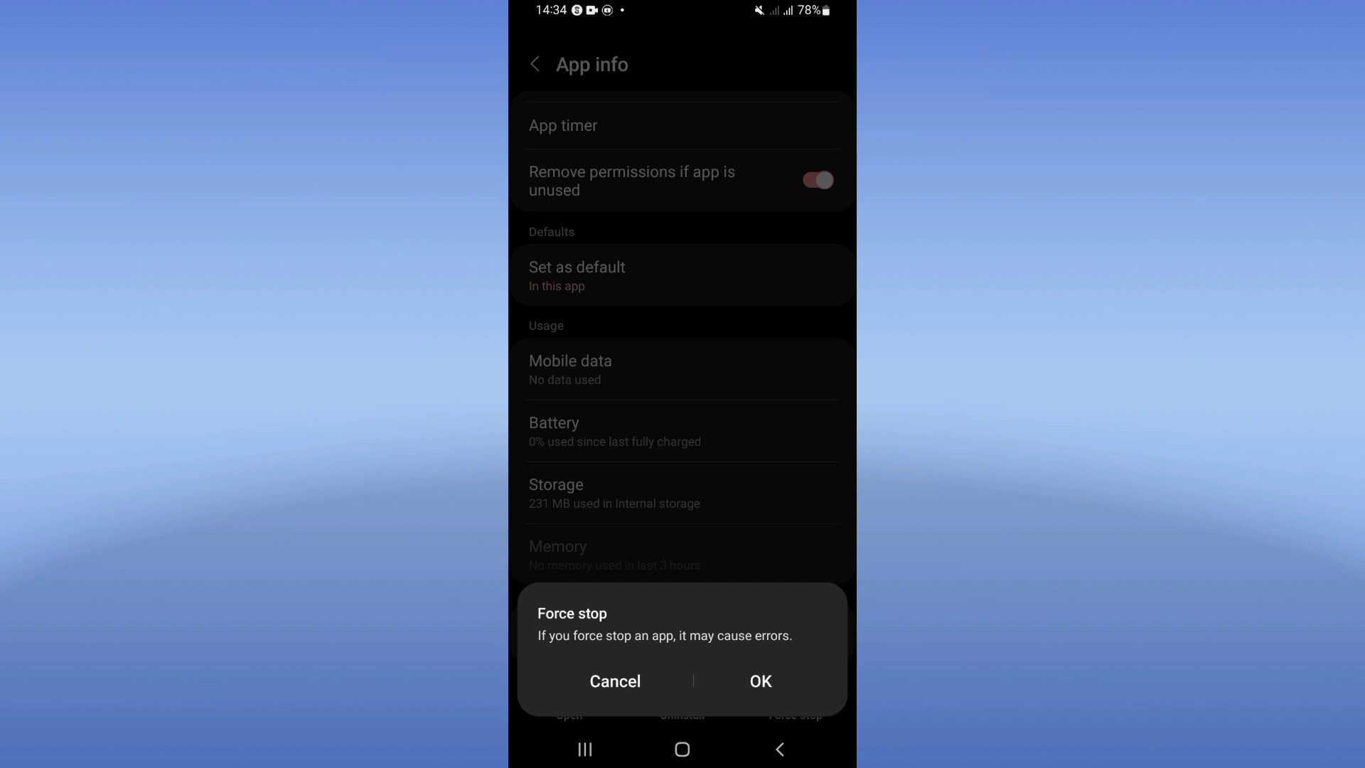
{"action": "left_click", "coordinate": [761, 681]}
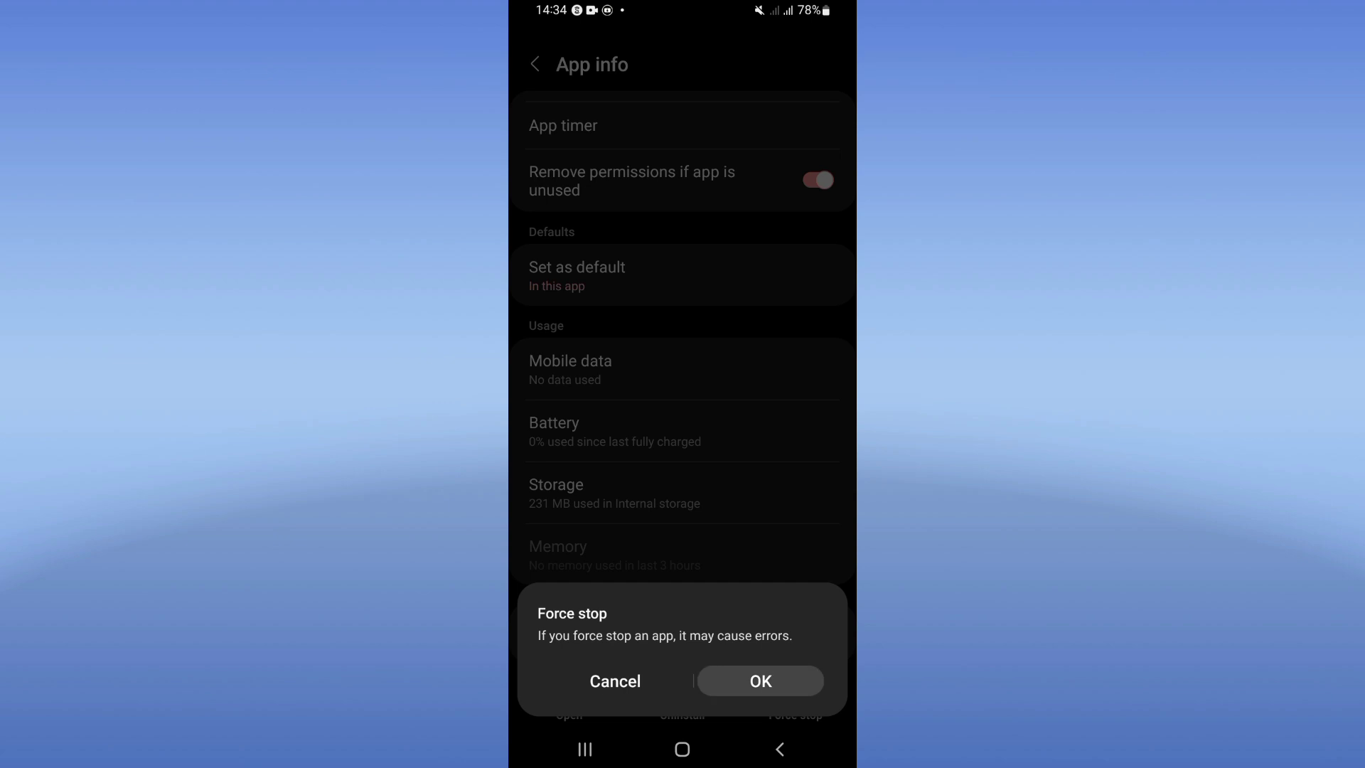
{"action": "left_click", "coordinate": [683, 749]}
{"action": "left_click_drag", "start_coordinate": [683, 598], "coordinate": [683, 321]}
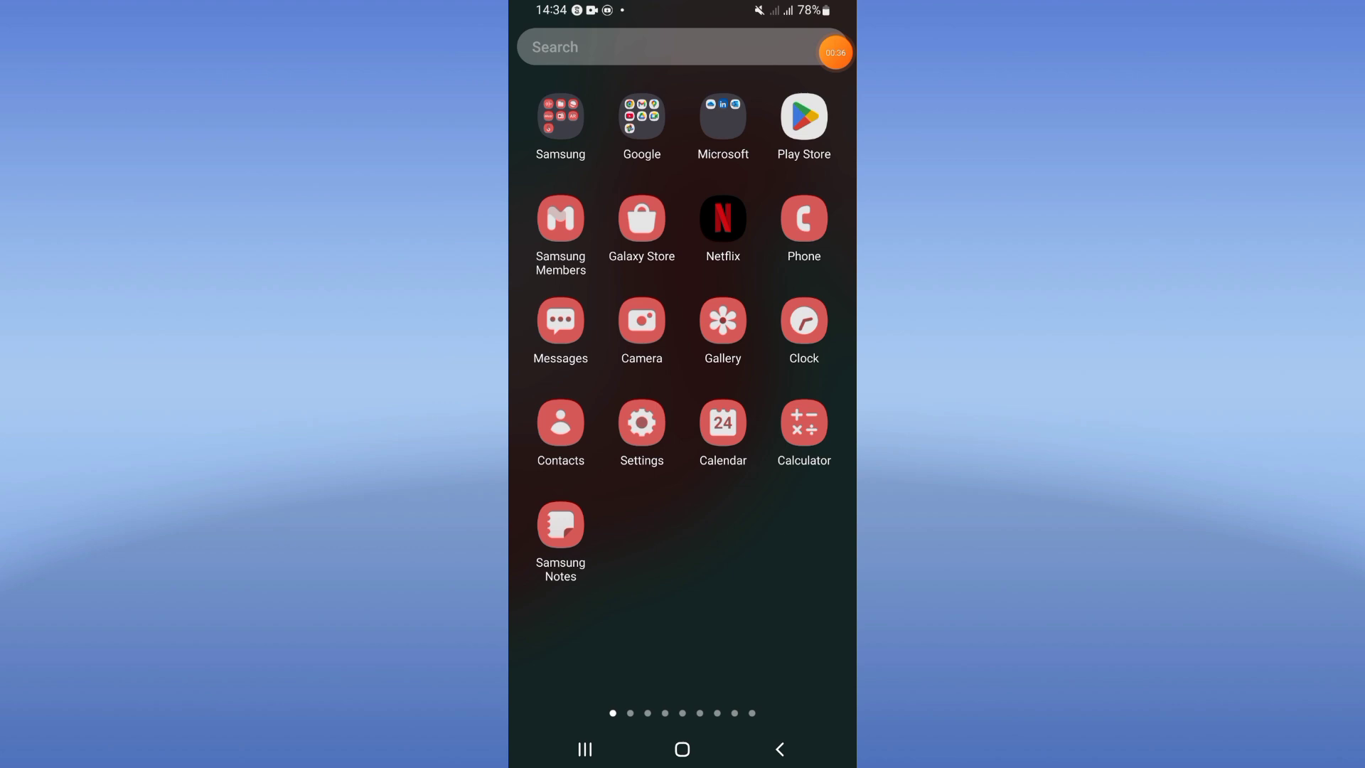
Close the app drawer and hold the power key to show the Restart menu.
{"action": "left_click_drag", "start_coordinate": [817, 52], "coordinate": [832, 146]}
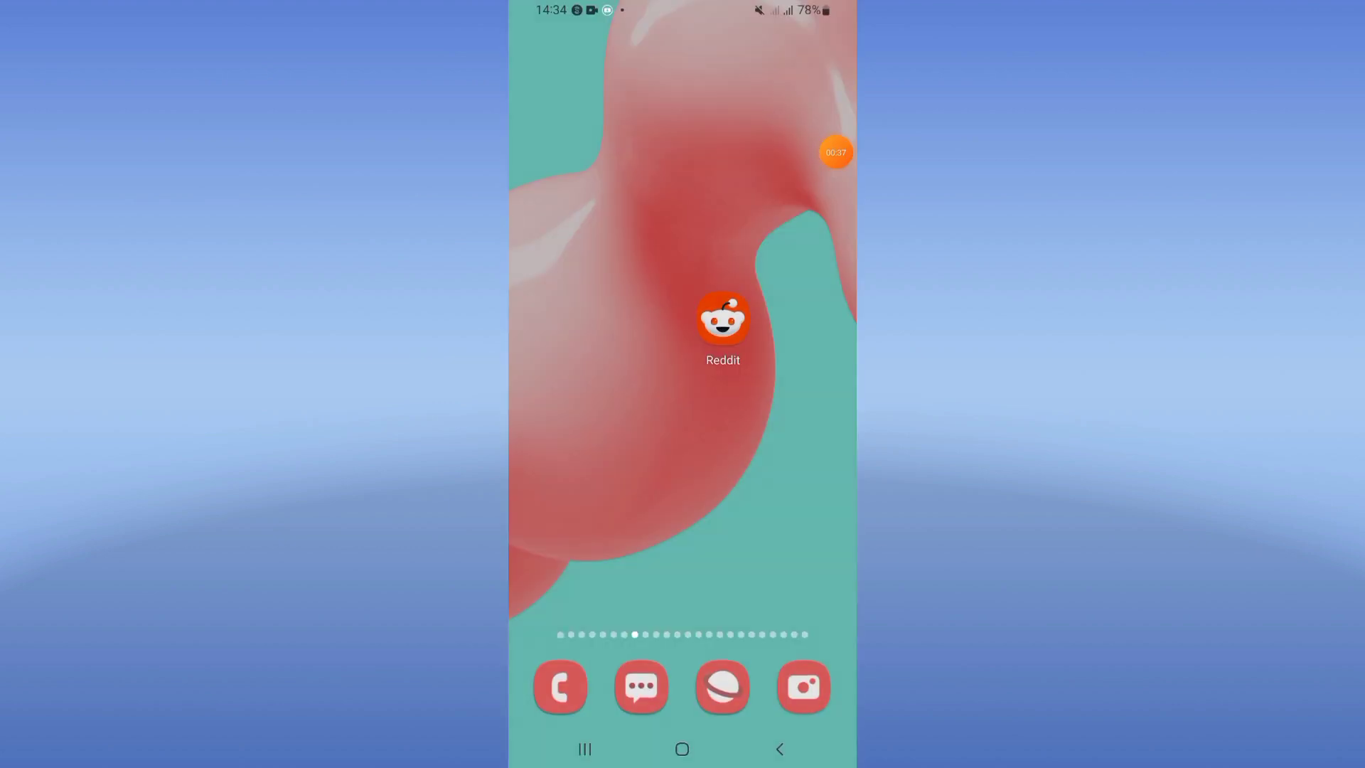
{"action": "key", "text": "XF86PowerOff"}
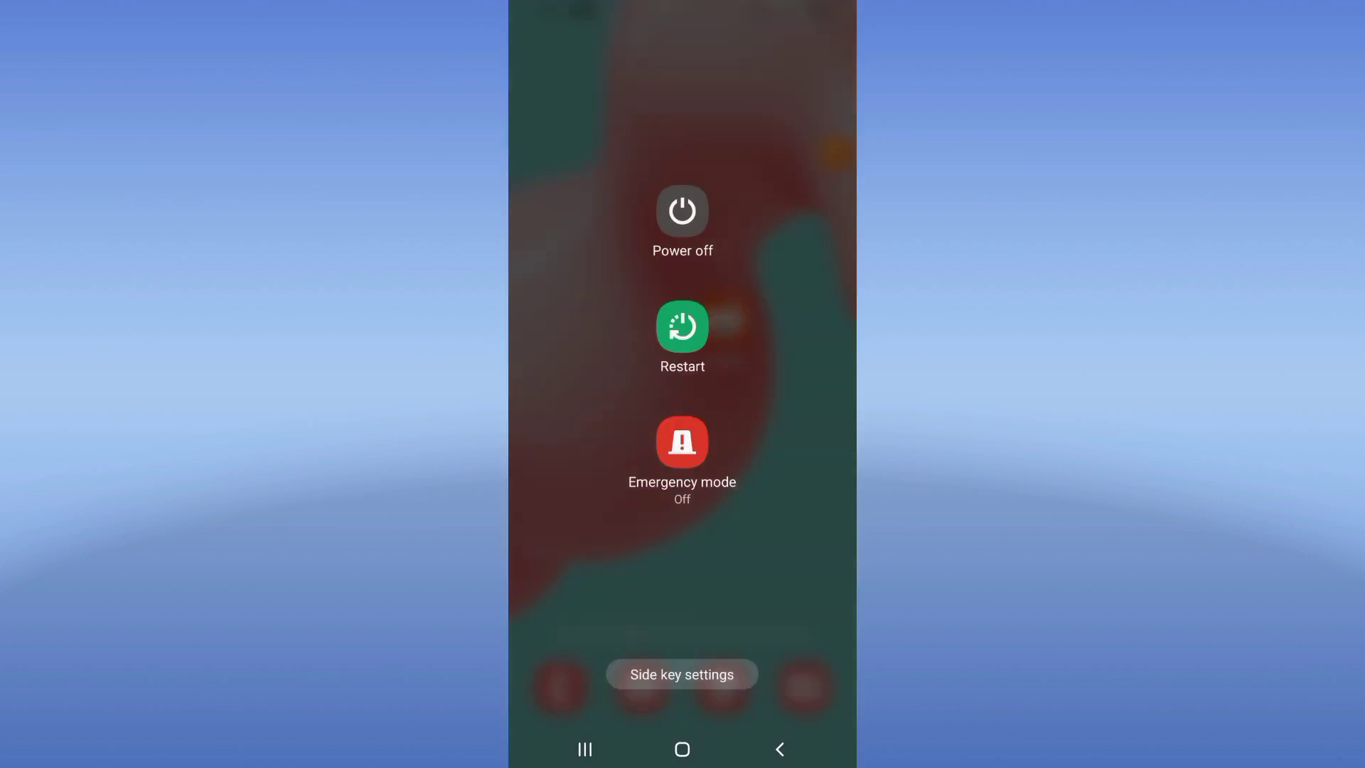